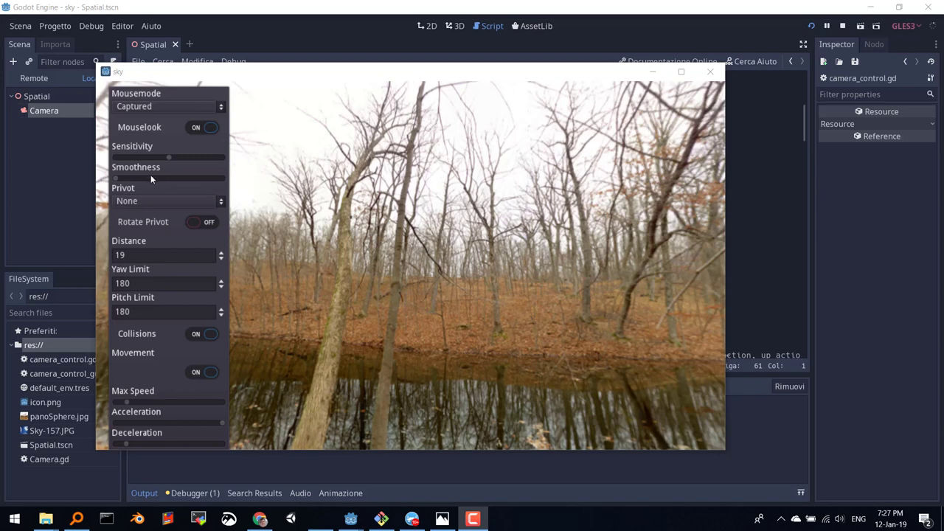
Hide and restore the sky demo's camera settings panel with Esc, then close the demo with F8.
left_click_drag(178, 91, 180, 86)
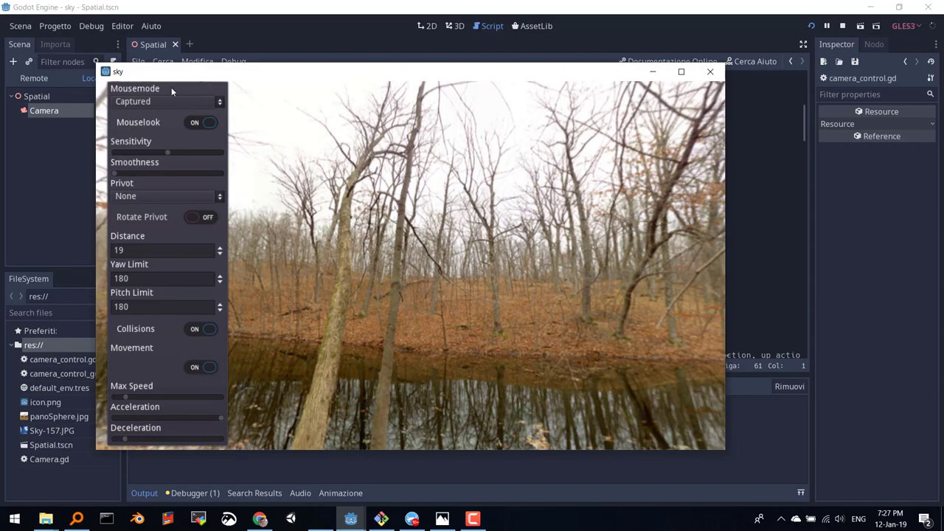
key("Escape")
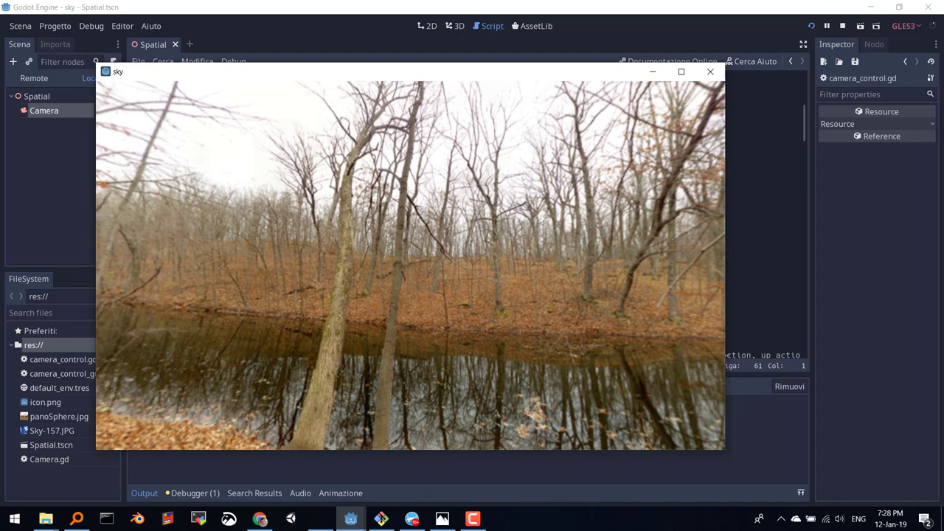
key("Escape")
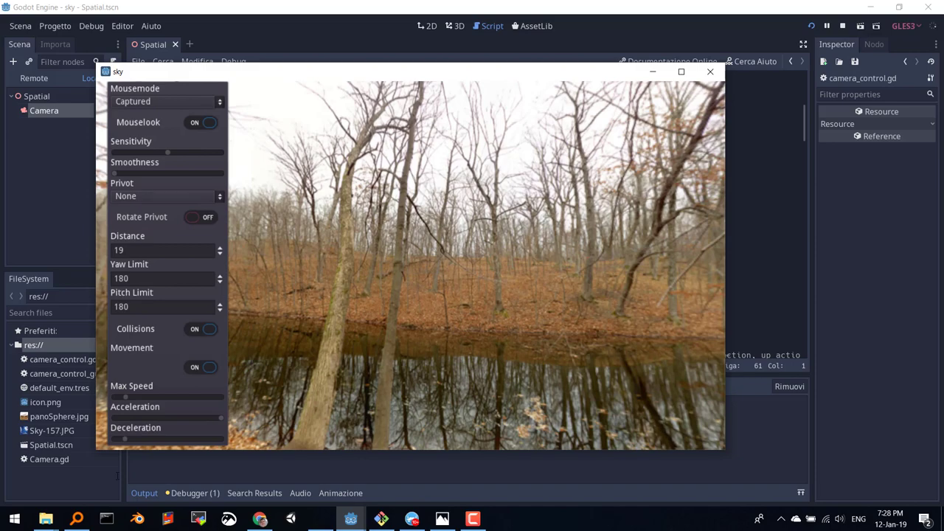
key("F8")
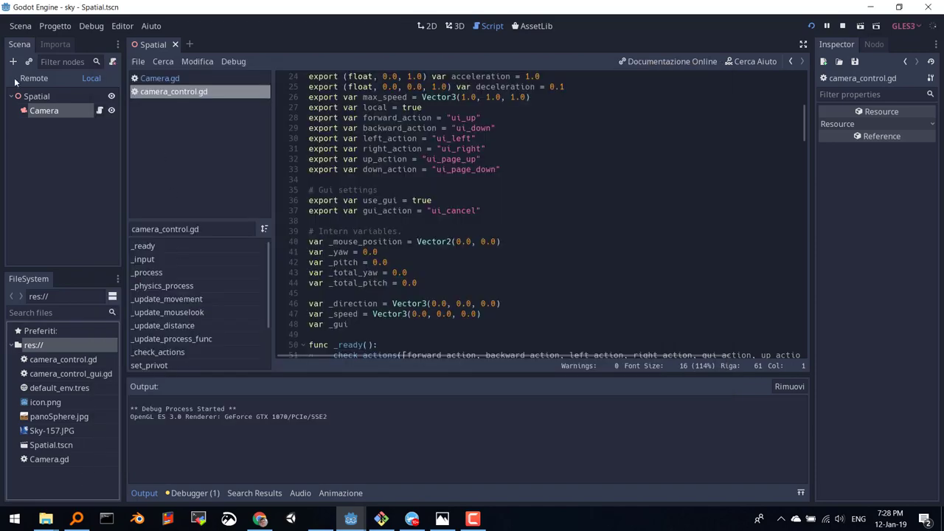
Leave the current project and return to the Godot project manager.
left_click(55, 28)
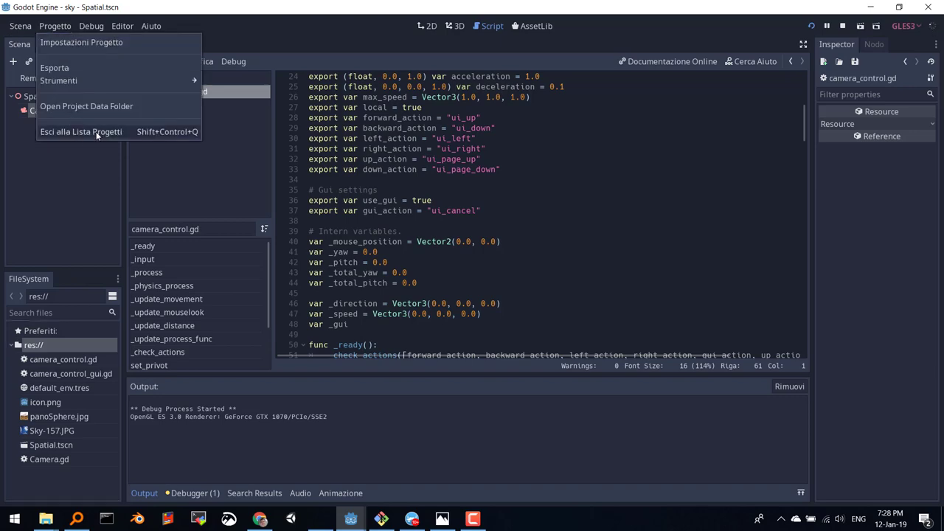
left_click(95, 132)
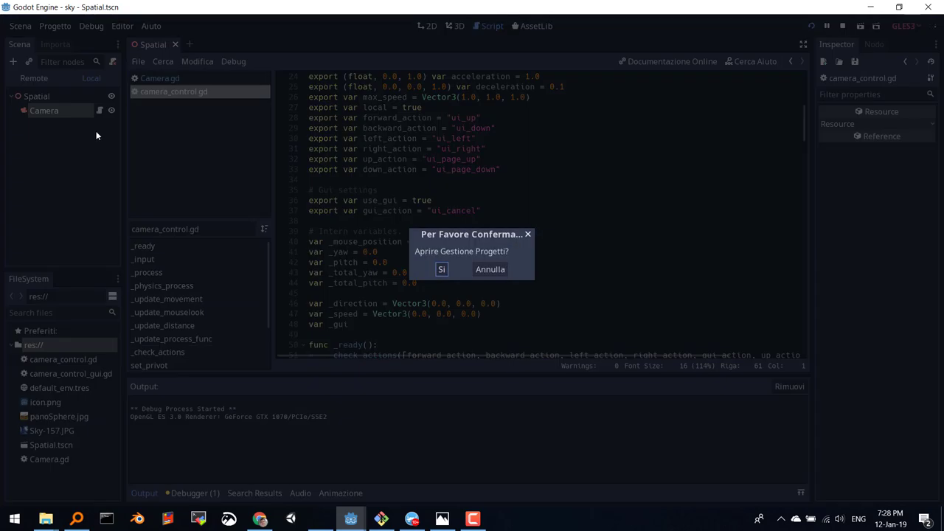
left_click(445, 269)
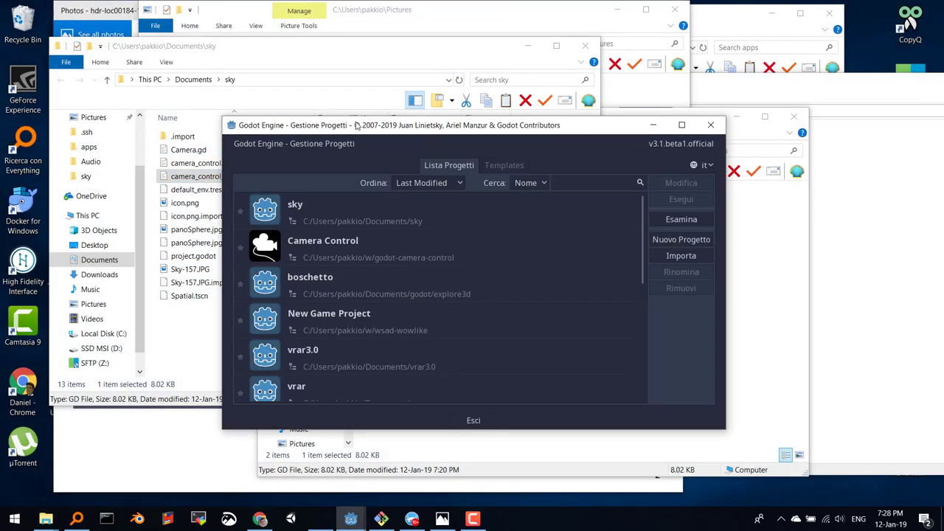
left_click_drag(358, 125, 286, 103)
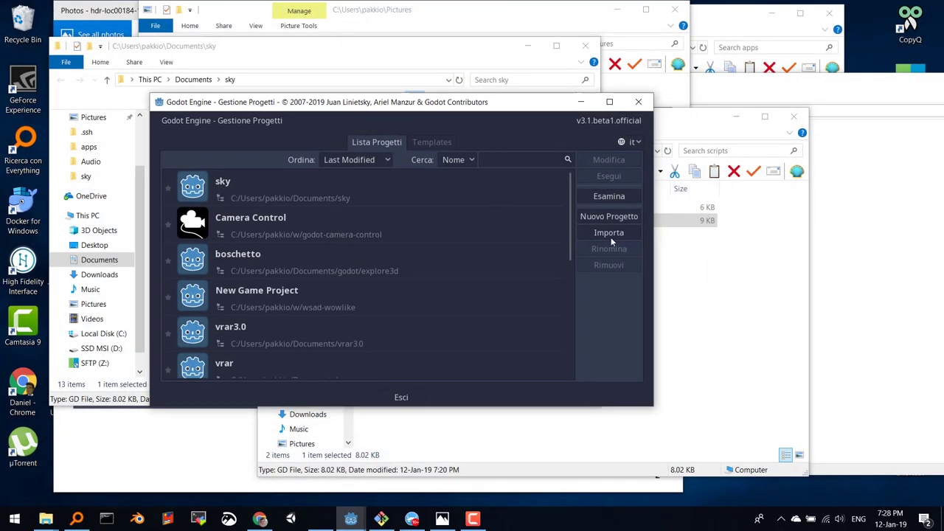
Create a new project 'sfondo1' in its own Documents/sfondo1 folder and open it.
left_click(611, 216)
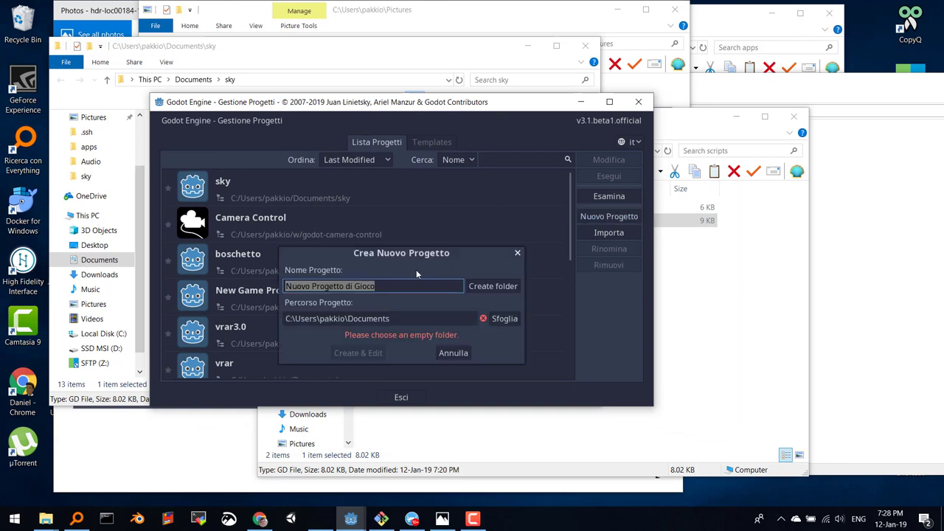
type("sfondo")
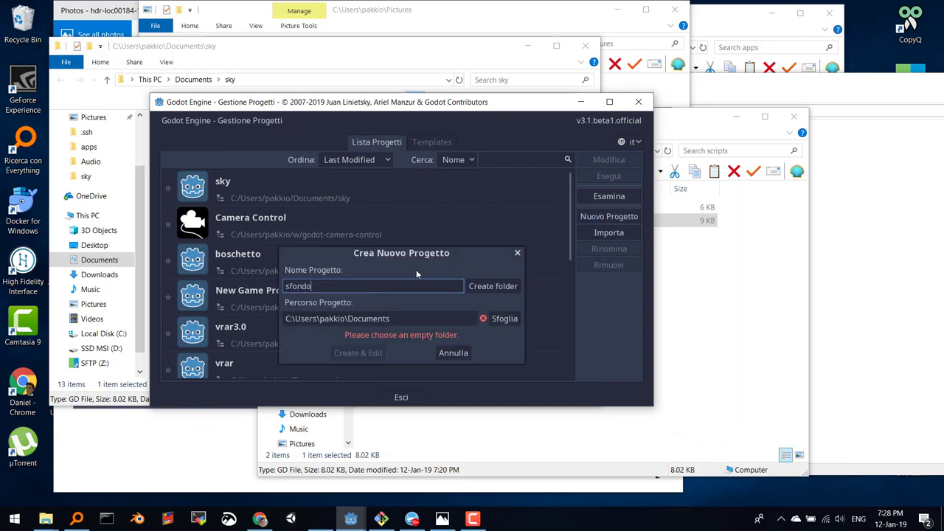
type("1")
left_click(476, 286)
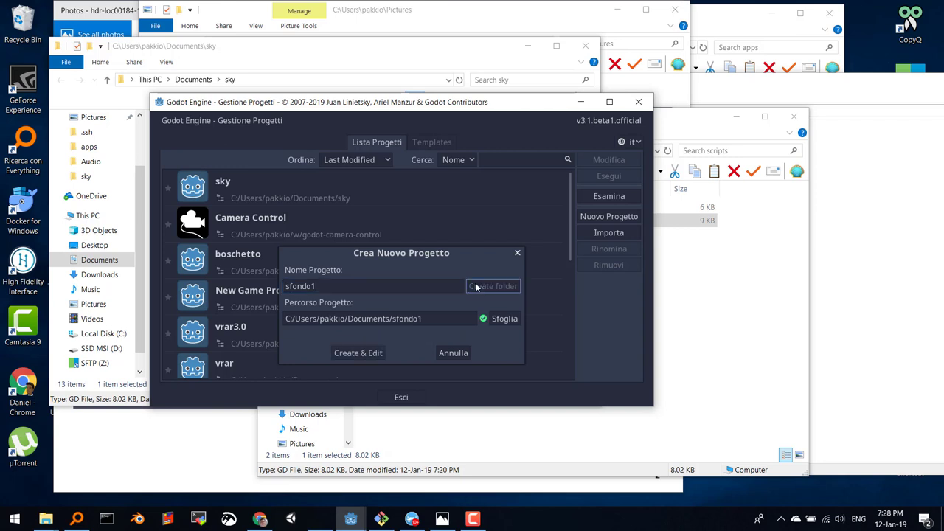
left_click(355, 351)
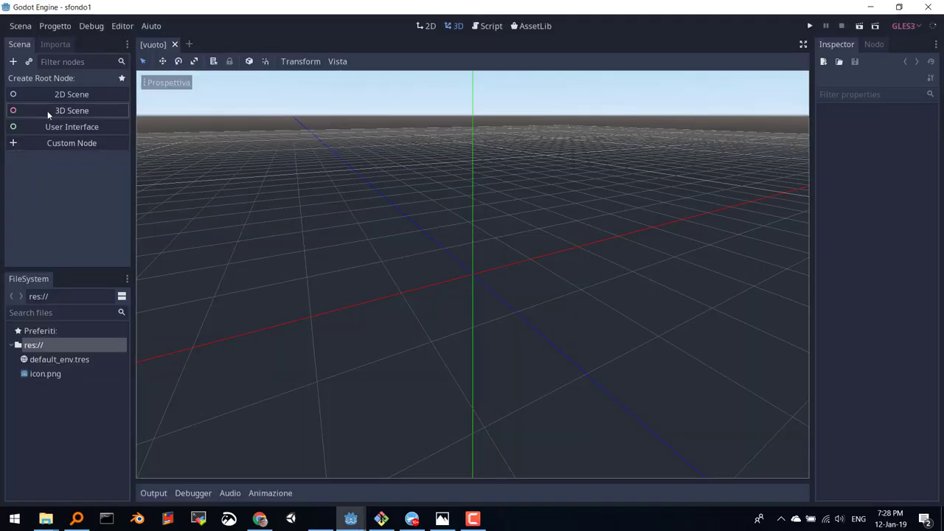
Create a Spatial 3D root node, orbit around the default sky, and select default_env.tres.
left_click(51, 111)
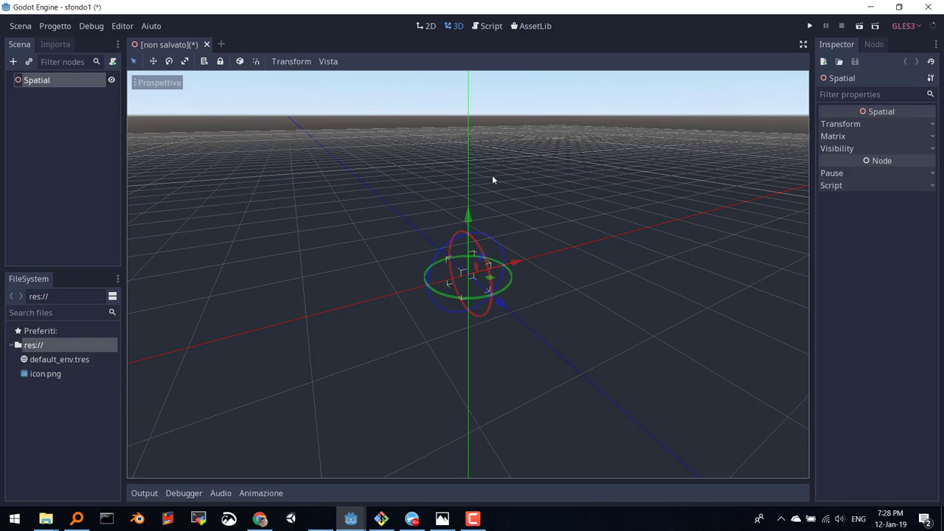
mouse_move(536, 200)
middle_mouse_down()
mouse_move(507, 192)
mouse_move(491, 175)
mouse_move(508, 177)
mouse_move(522, 211)
mouse_move(498, 183)
mouse_move(489, 200)
mouse_move(468, 175)
mouse_move(468, 204)
mouse_move(493, 209)
mouse_move(504, 180)
middle_mouse_up()
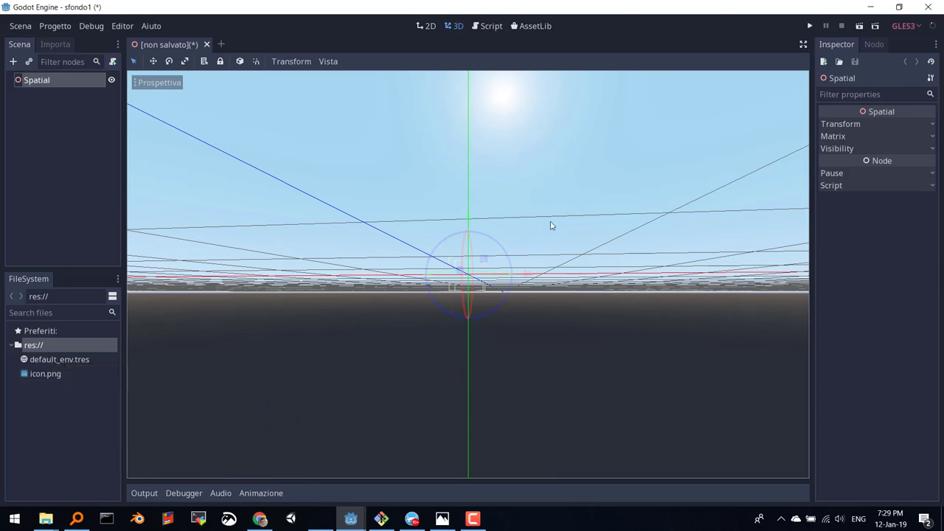
middle_click_drag(549, 226, 550, 255)
left_click(50, 358)
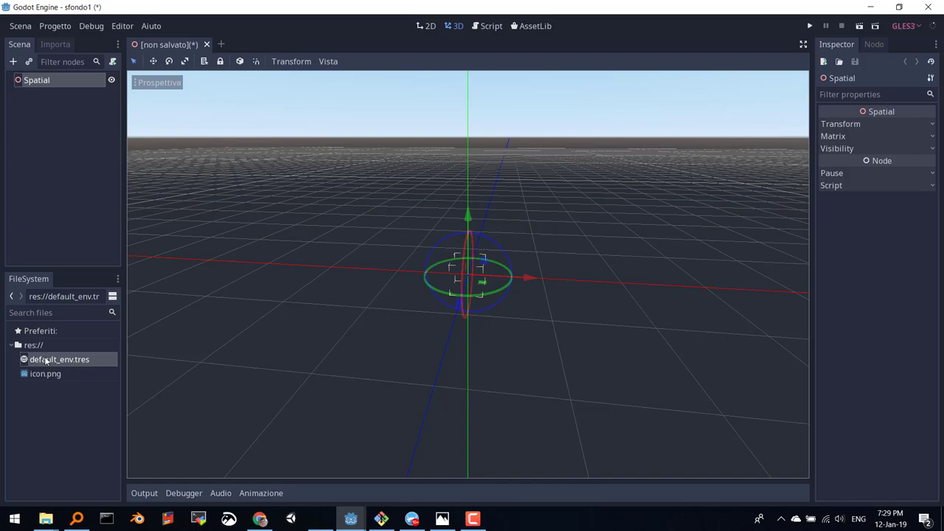
mouse_move(474, 264)
middle_mouse_down()
mouse_move(469, 208)
mouse_move(436, 200)
mouse_move(487, 216)
mouse_move(508, 198)
mouse_move(485, 195)
mouse_move(468, 216)
middle_mouse_up()
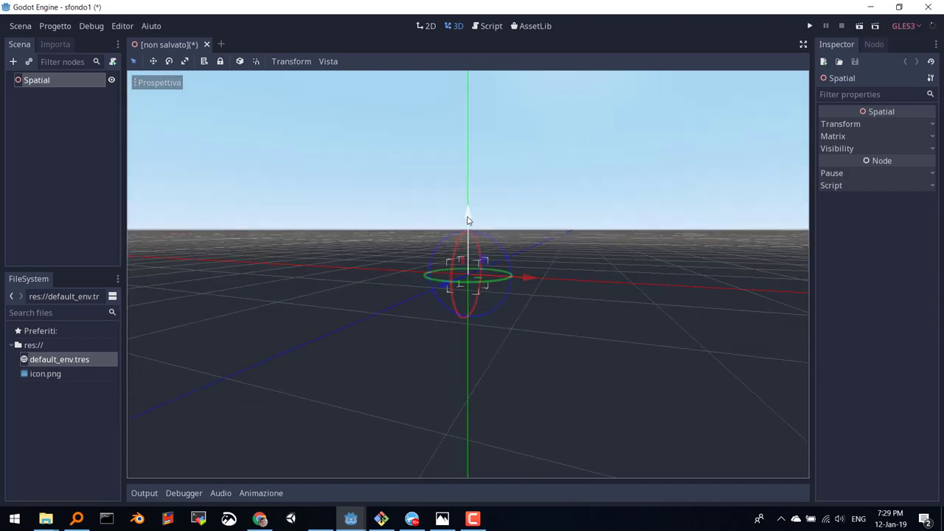
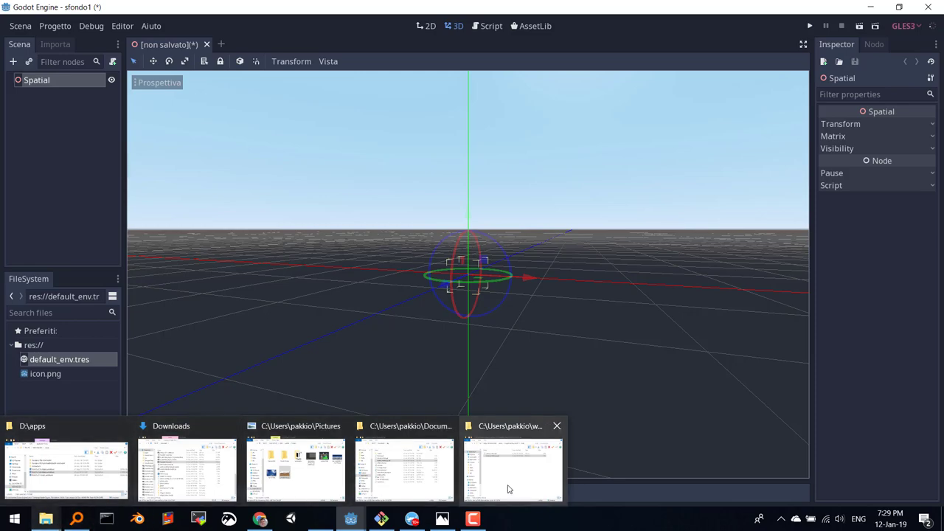
View panoSphere.jpg (2000 x 1000) from Pictures in Photos, close it, and copy the file.
mouse_move(445, 483)
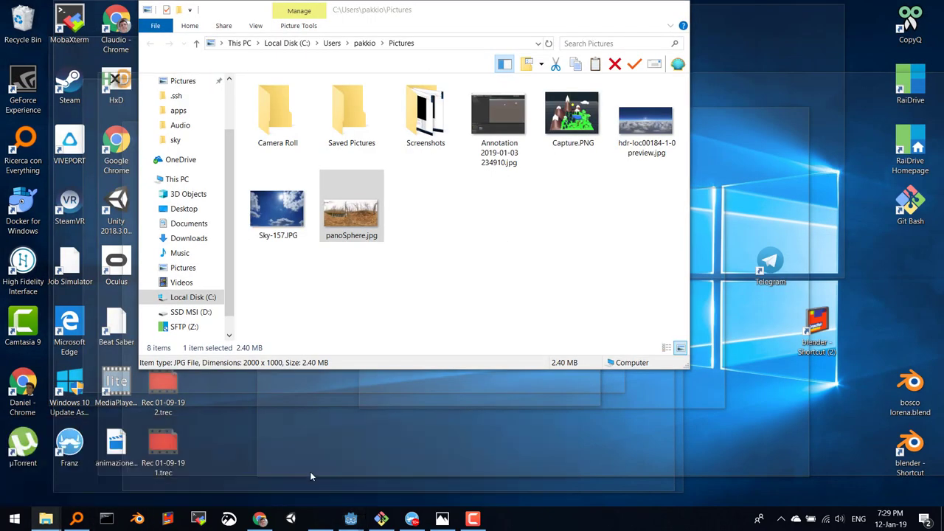
left_click(310, 471)
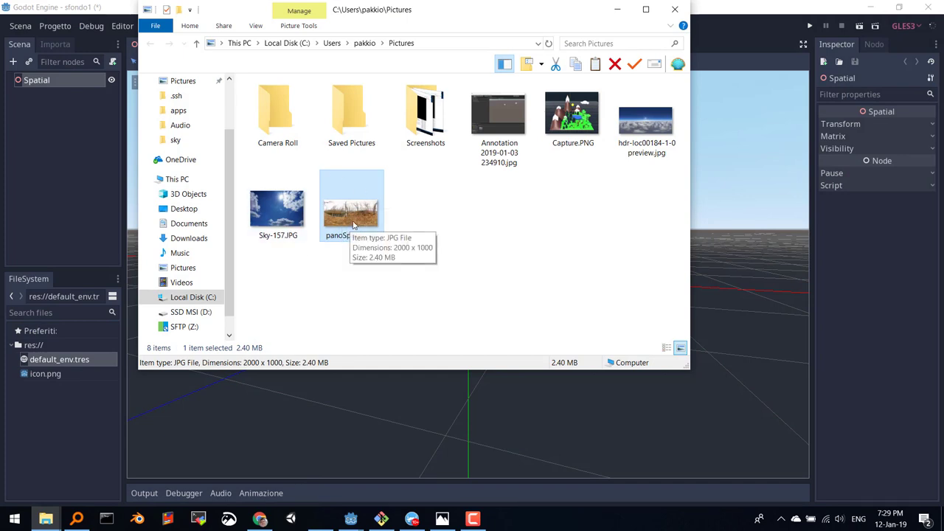
double_click(352, 214)
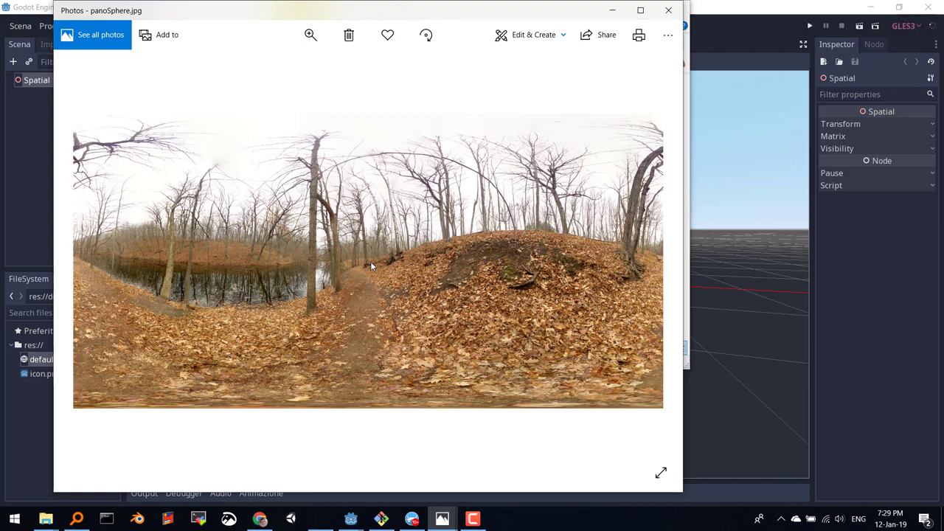
left_click(668, 11)
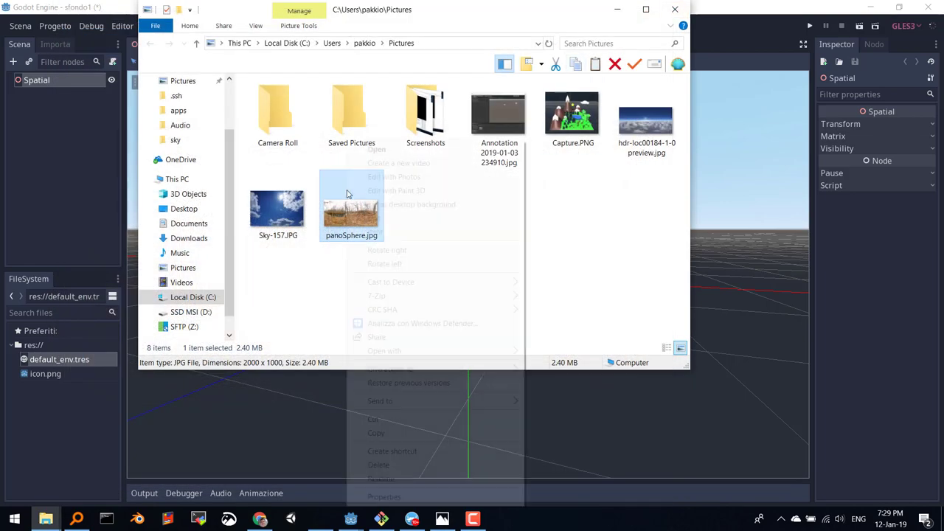
right_click(347, 196)
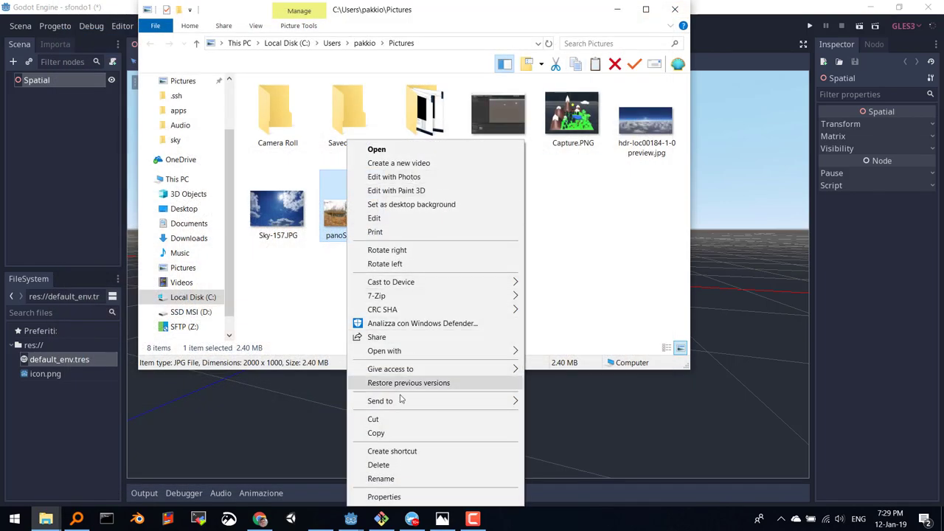
left_click(390, 434)
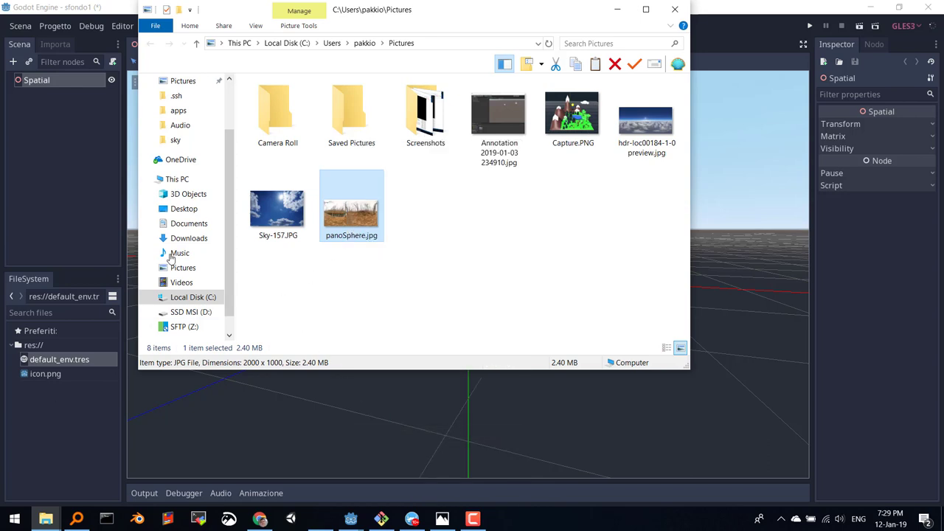
Paste panoSphere.jpg into the sfondo1 folder opened from Godot's FileSystem, then return to Godot.
left_click(51, 385)
right_click(51, 373)
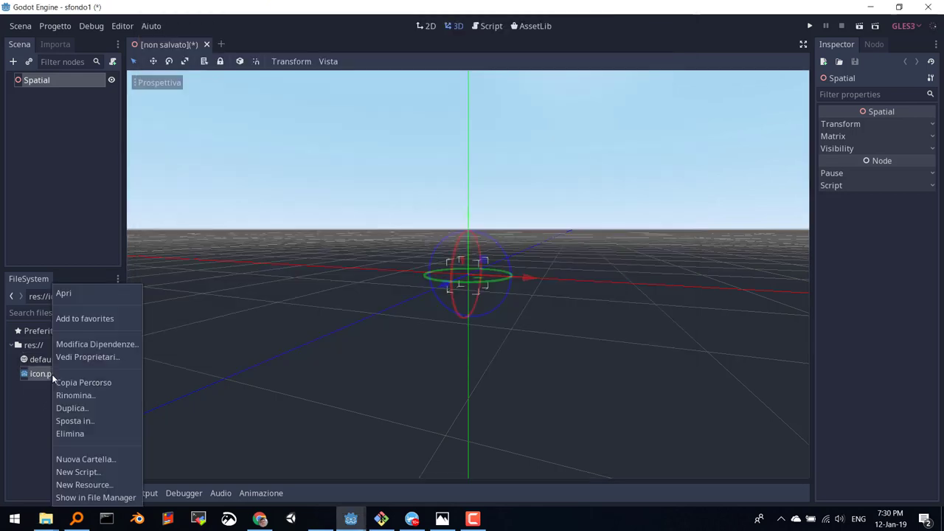
left_click(94, 497)
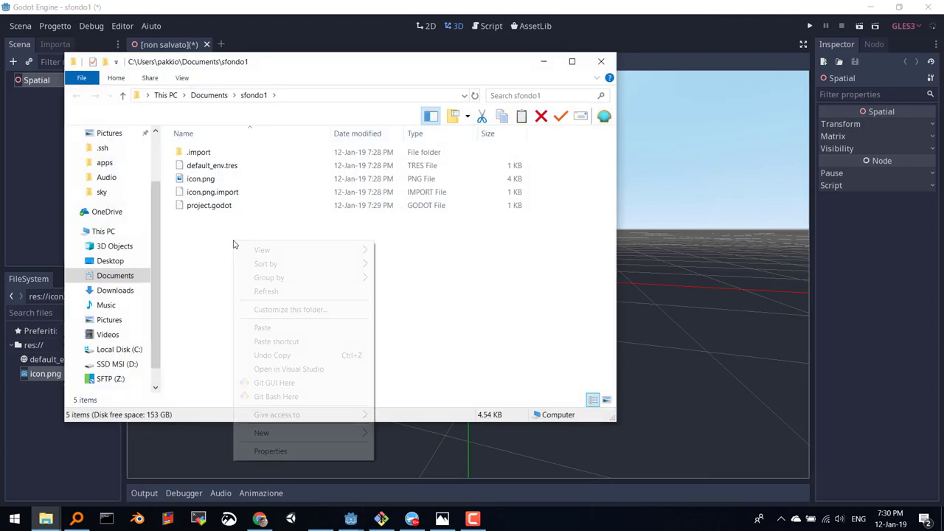
right_click(234, 240)
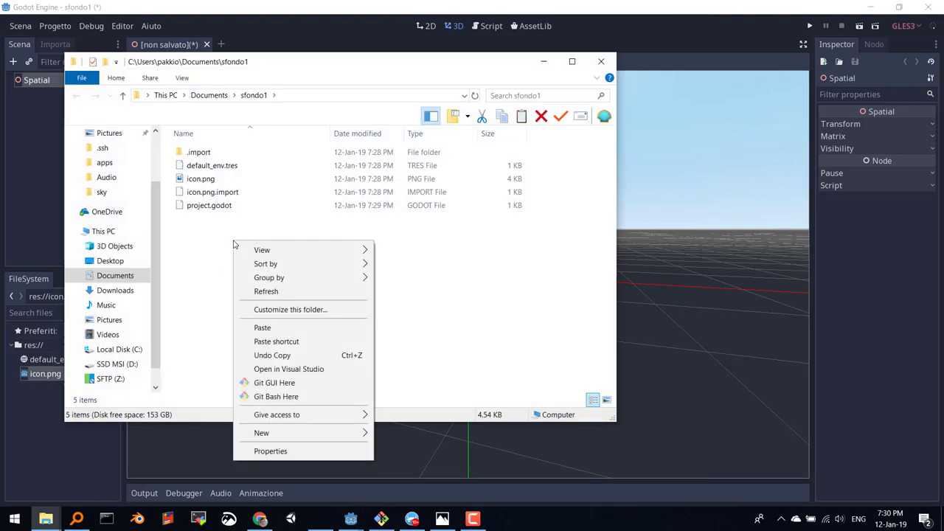
left_click(295, 327)
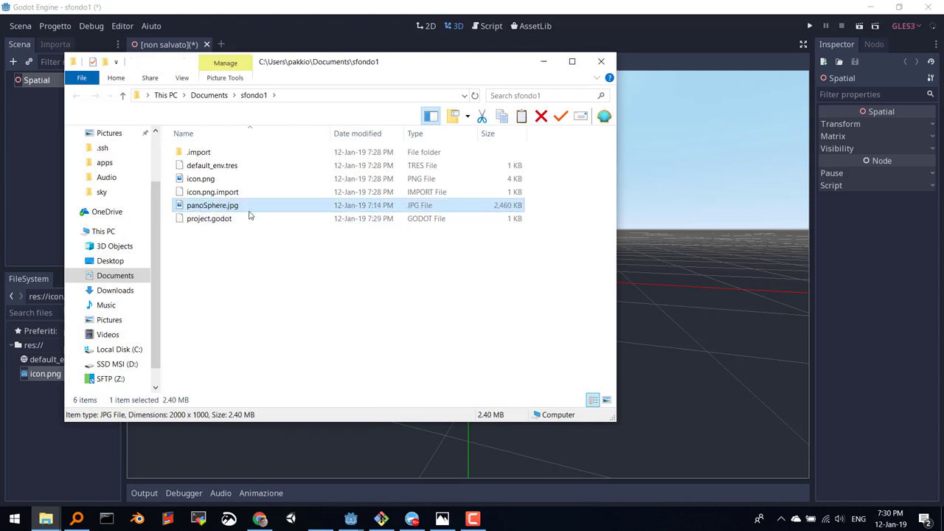
left_click(40, 415)
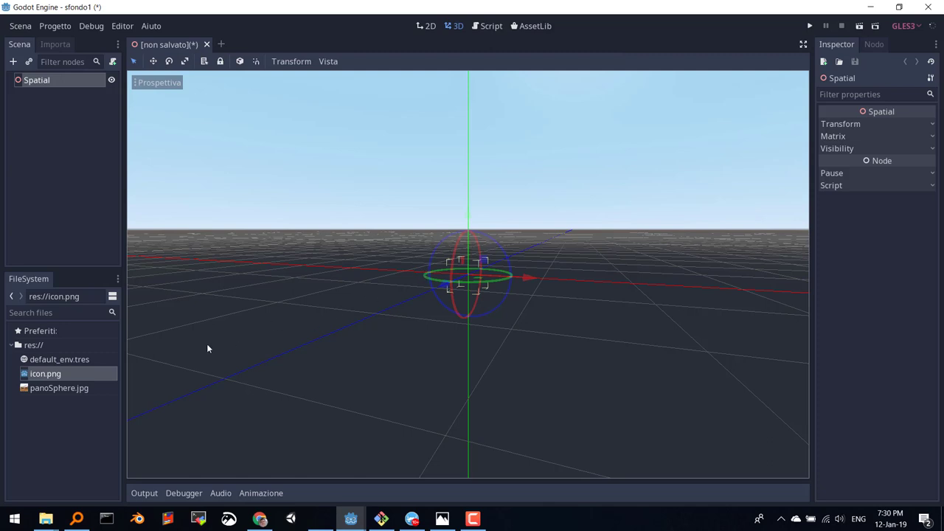
Open default_env.tres in the Inspector, expand Background, and open the Sky dropdown beside ProceduralSky.
left_click(59, 359)
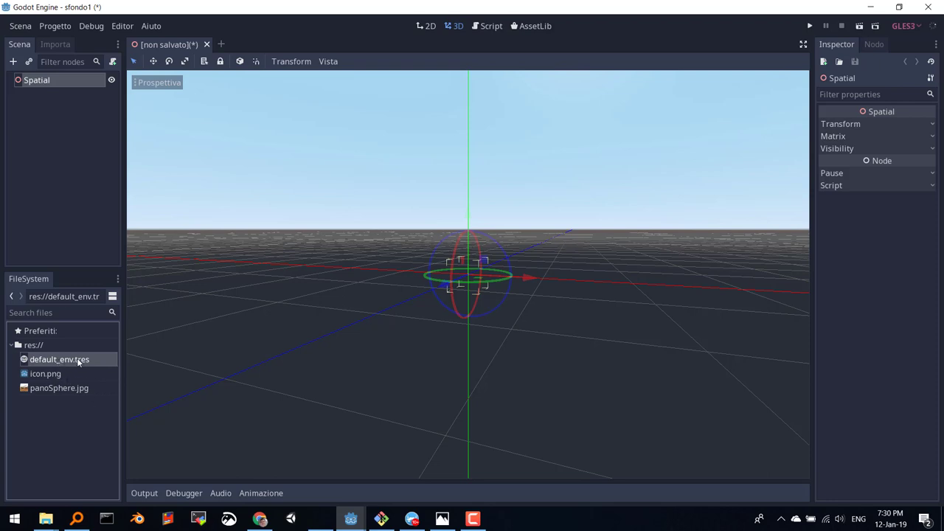
double_click(76, 358)
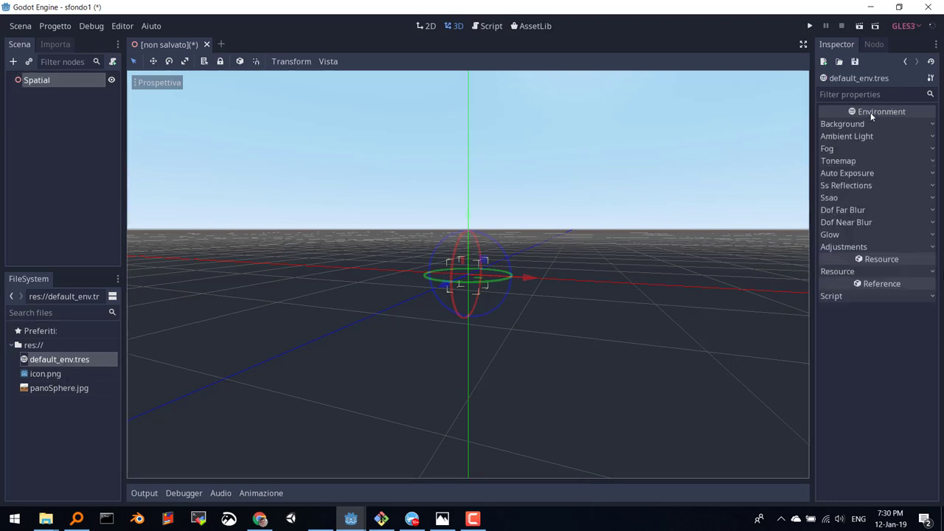
left_click(932, 125)
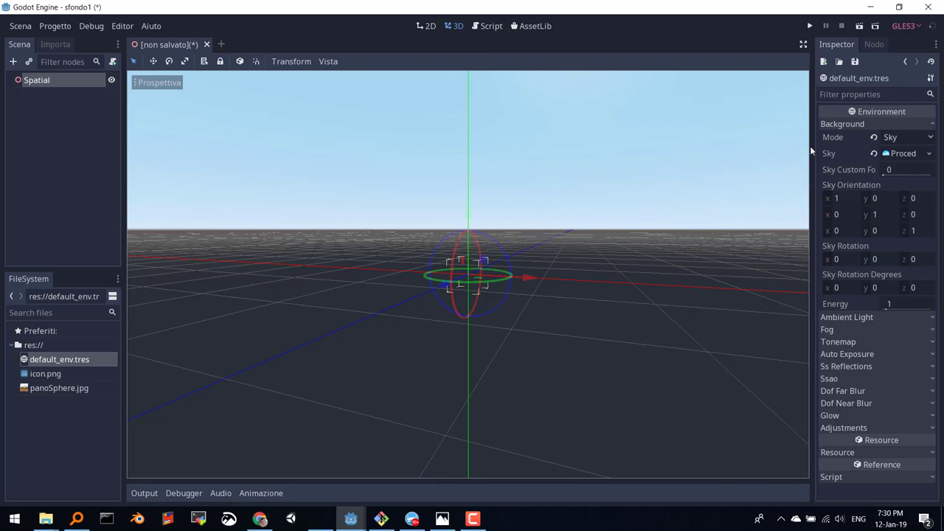
left_click_drag(814, 142, 686, 143)
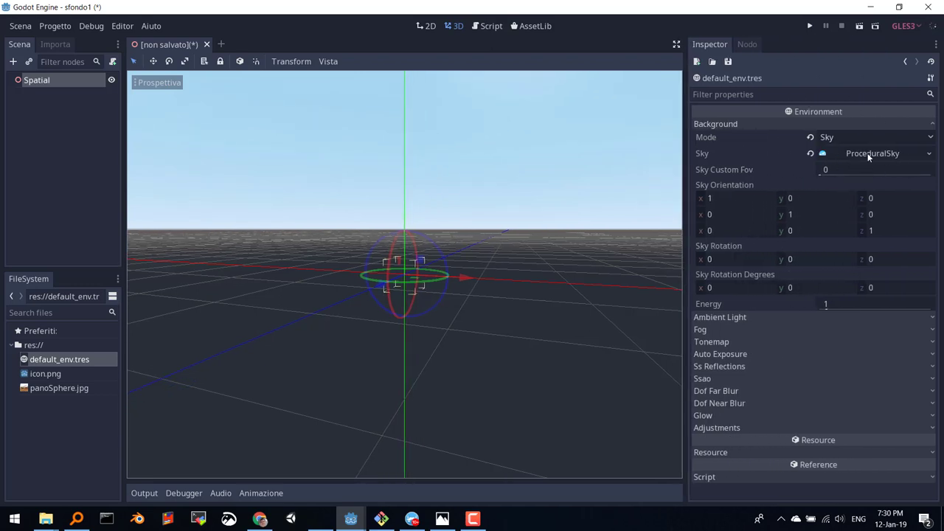
mouse_move(526, 258)
middle_mouse_down()
mouse_move(528, 248)
mouse_move(543, 263)
middle_mouse_up()
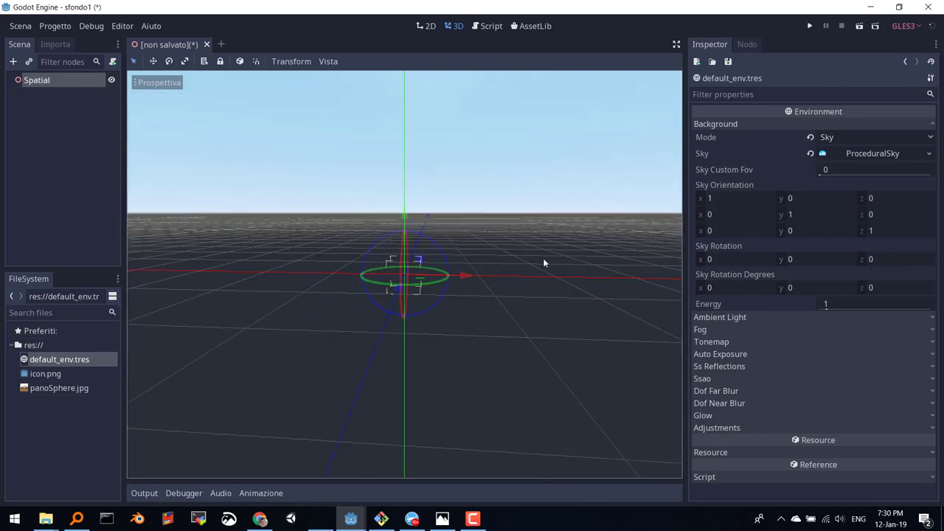
left_click(930, 156)
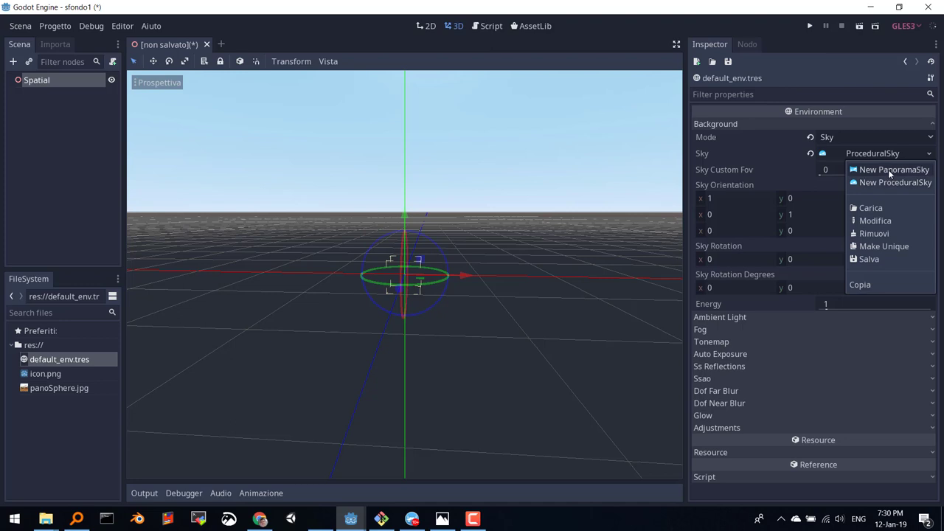
Replace the ProceduralSky with a new PanoramaSky and load panoSphere.jpg as its Panorama texture.
left_click(891, 171)
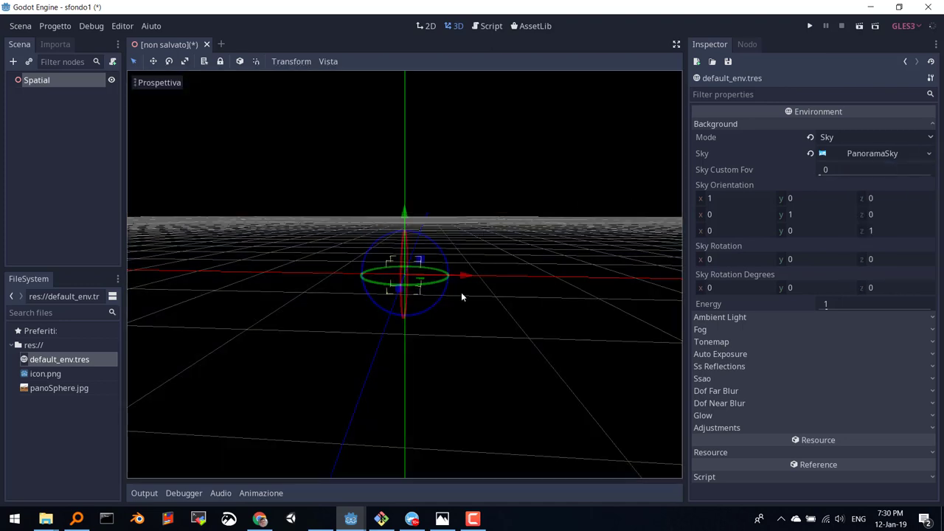
middle_click_drag(499, 272, 502, 282)
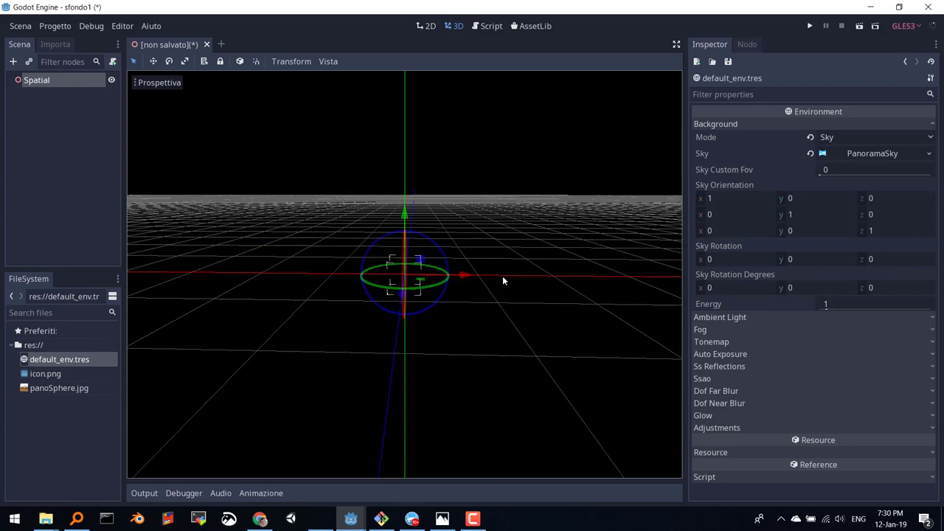
left_click(878, 158)
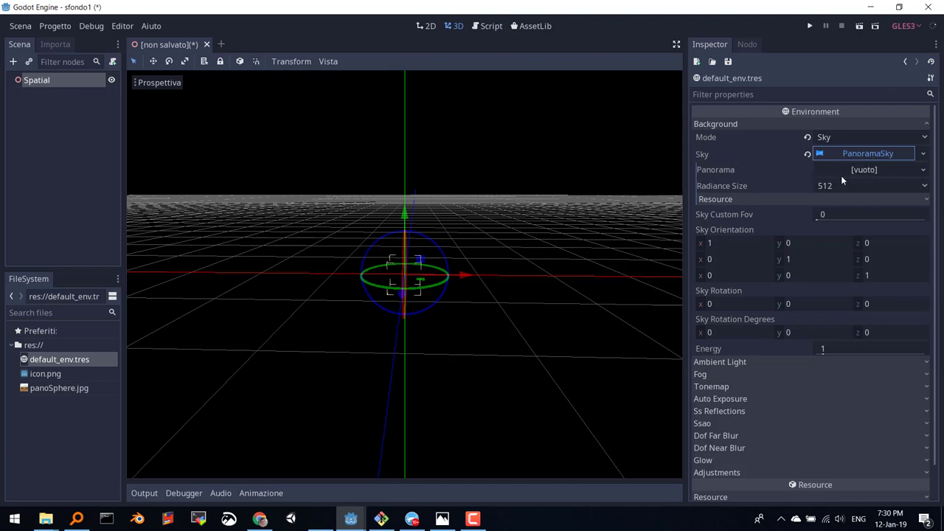
left_click(873, 171)
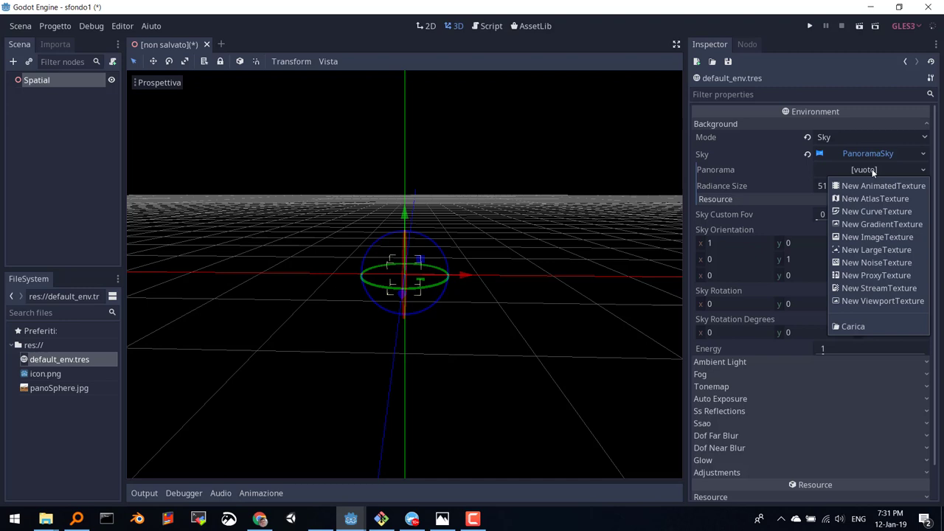
left_click(853, 327)
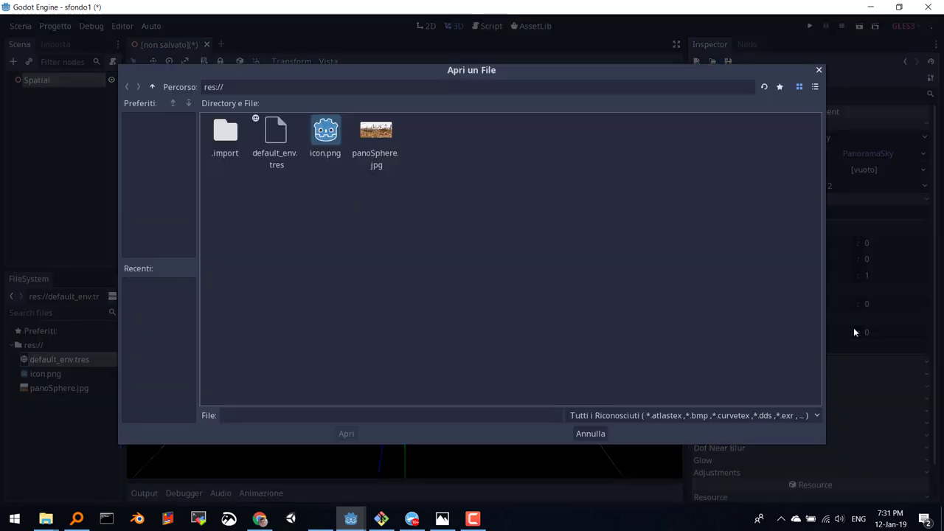
double_click(376, 133)
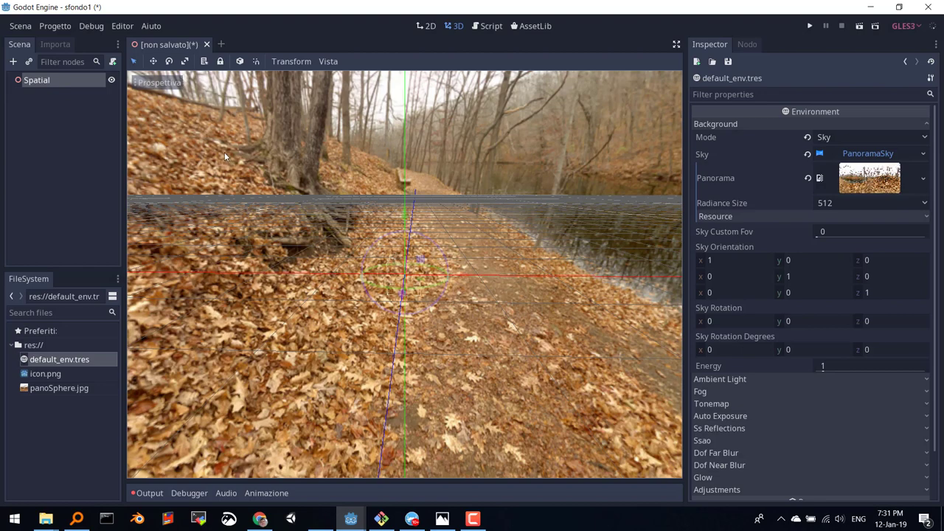
Save the scene as Main.tscn.
key("ctrl+s")
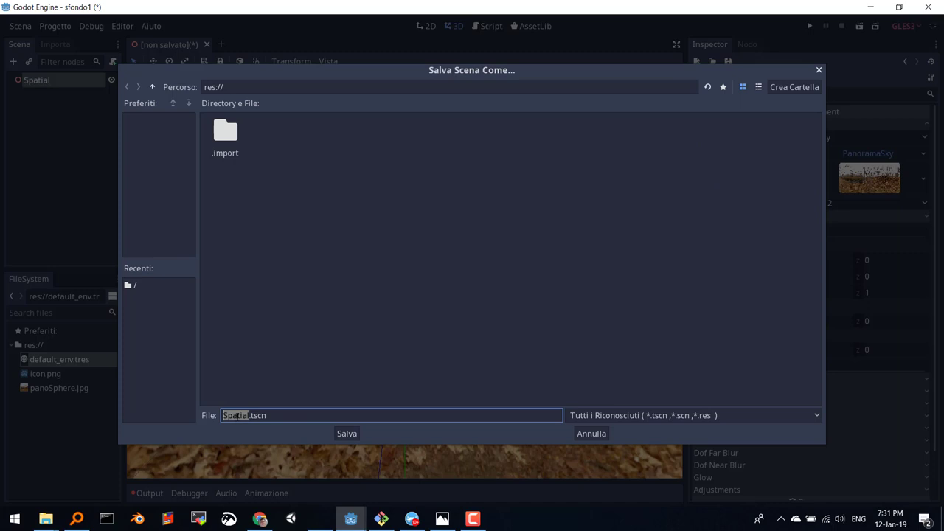
key("Right")
key("BackSpace")
key("BackSpace")
key("BackSpace")
key("BackSpace")
type("Main")
left_click(349, 436)
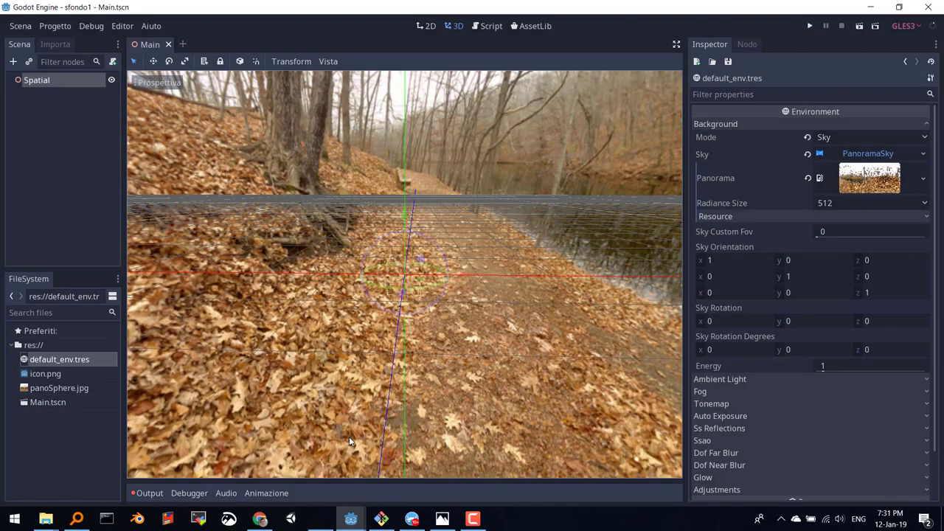
Run the project, choose Main.tscn as the main scene, and close the game window.
left_click(810, 26)
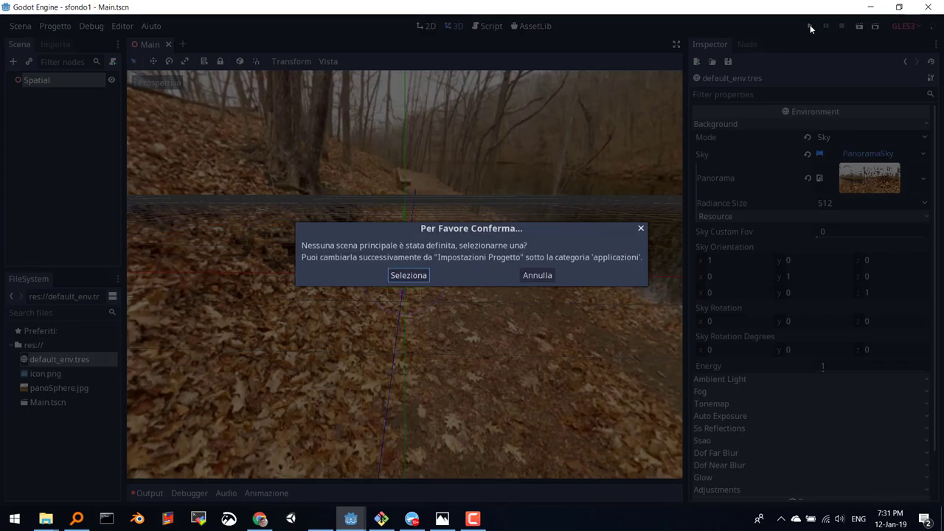
left_click(410, 276)
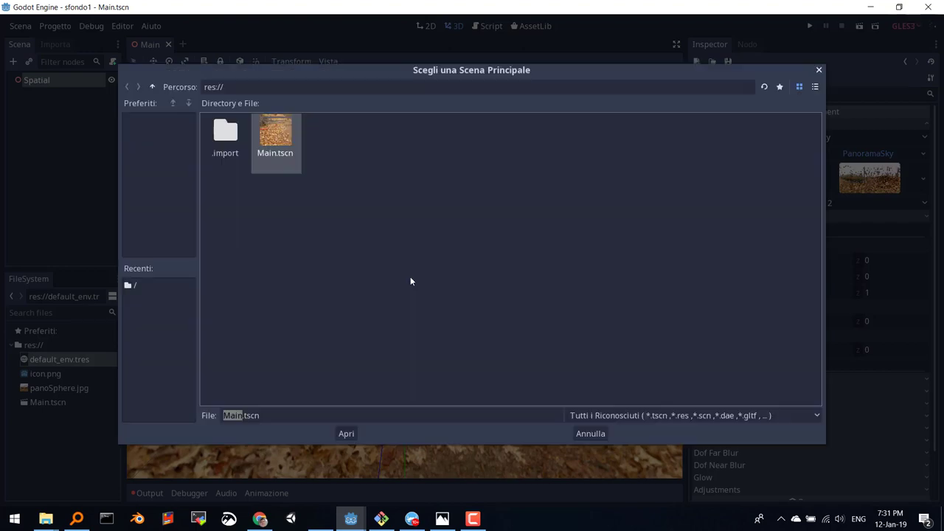
left_click(348, 434)
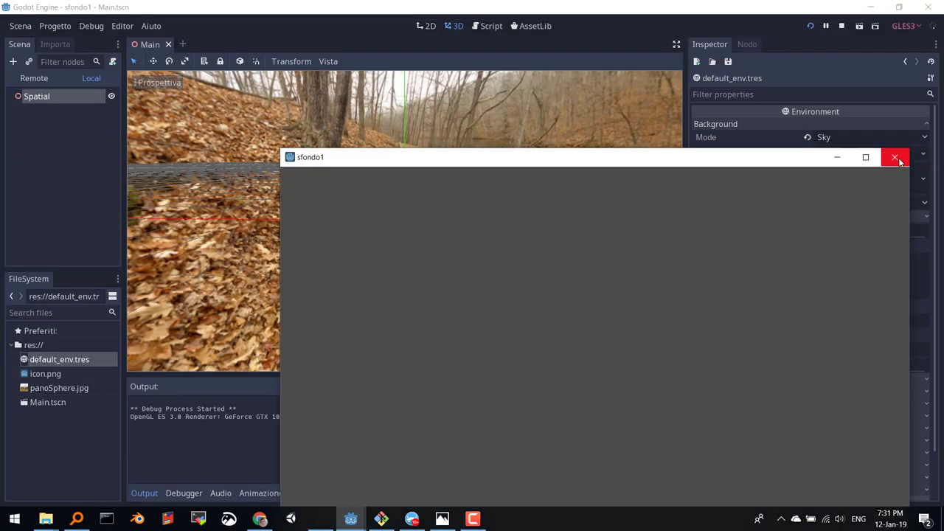
left_click(895, 158)
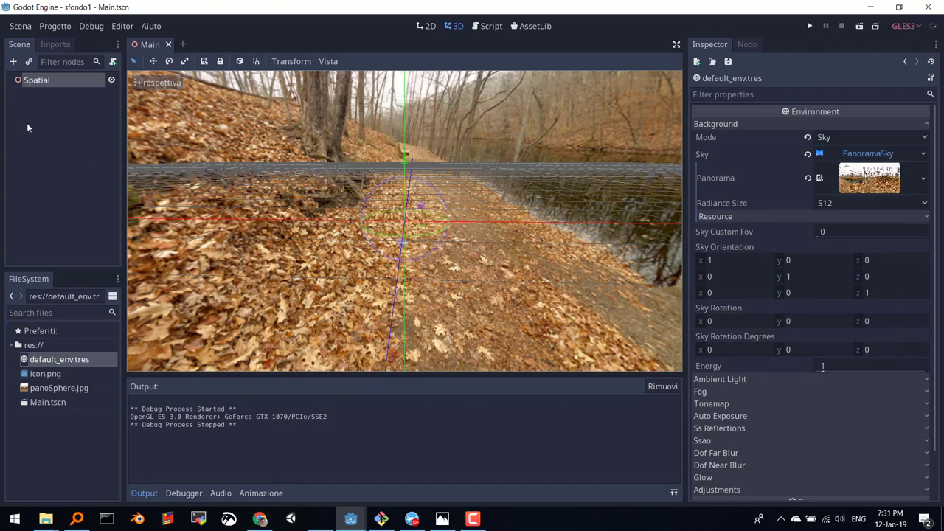
Add a Camera node under Spatial, save Main.tscn, and run the game to view the forest sky.
left_click(14, 62)
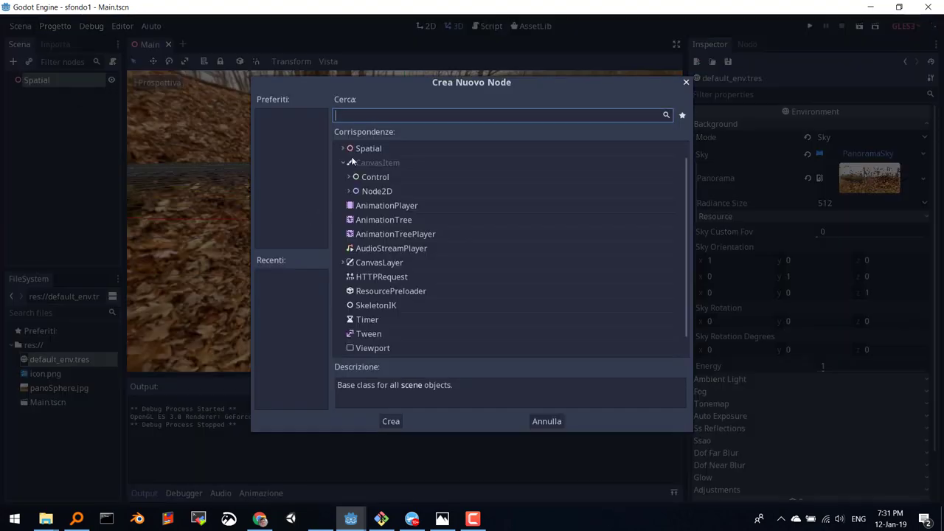
type("cam")
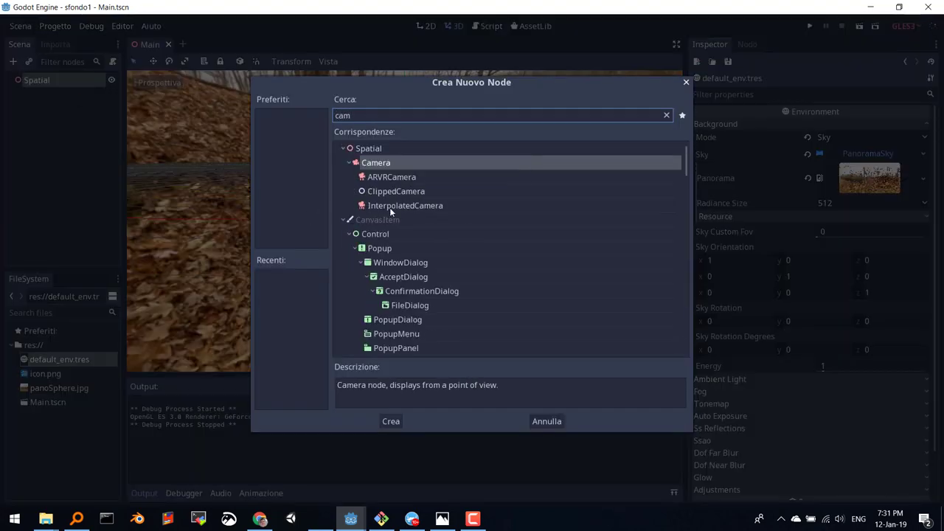
double_click(386, 162)
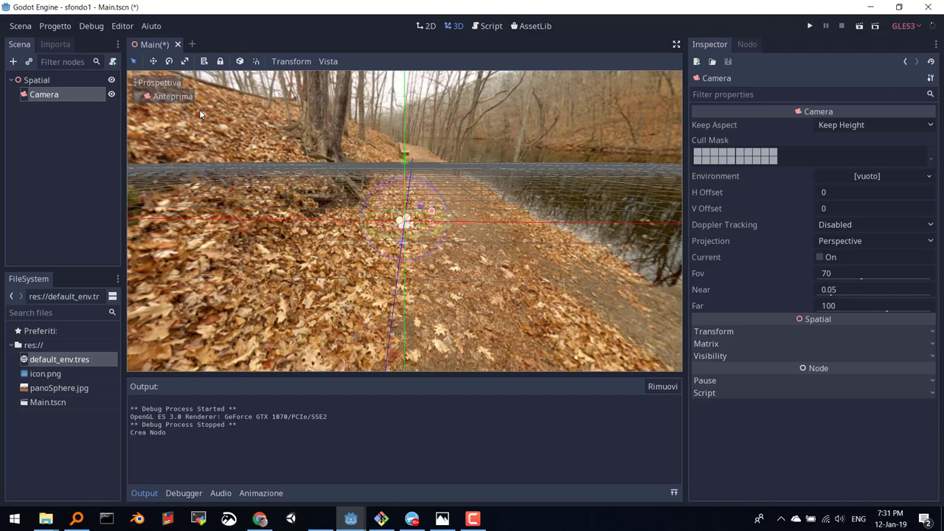
key("ctrl+s")
left_click(808, 28)
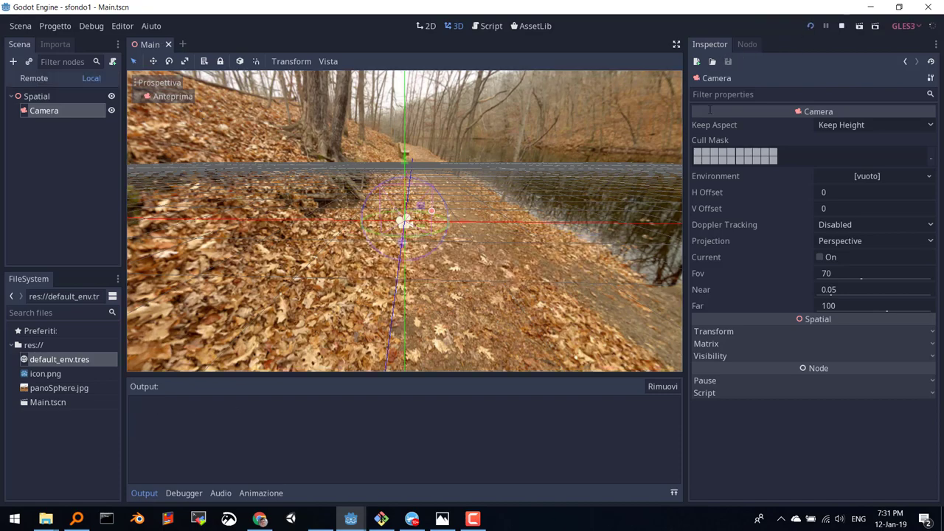